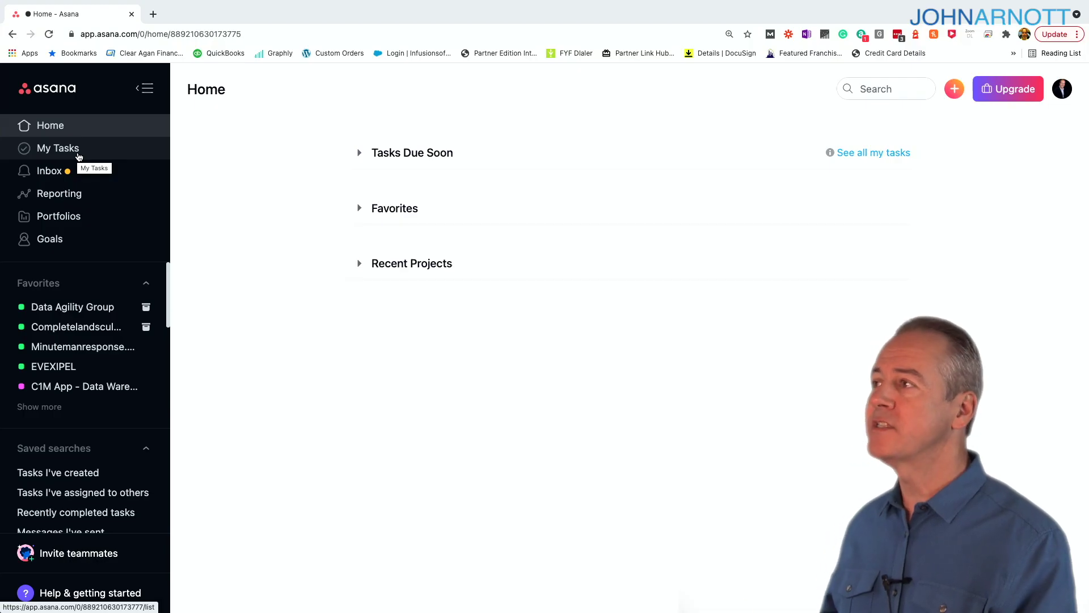
# Review the My Tasks list, then put the cursor in the workspace search box.
pyautogui.click(79, 157)
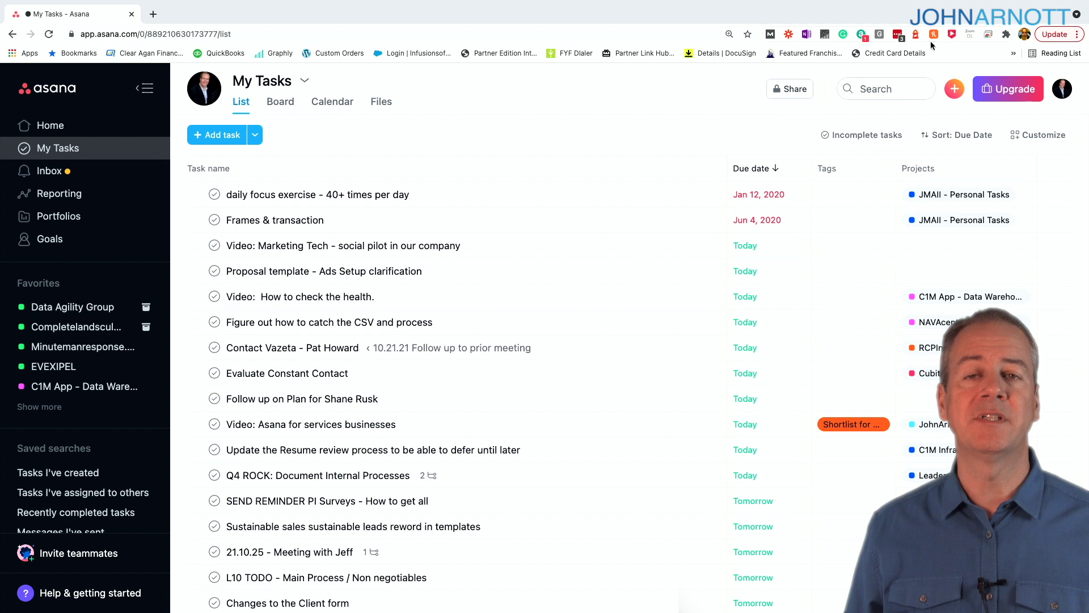
pyautogui.click(879, 86)
# Search for 'template' and expand the results to show all matching projects.
pyautogui.write('template')
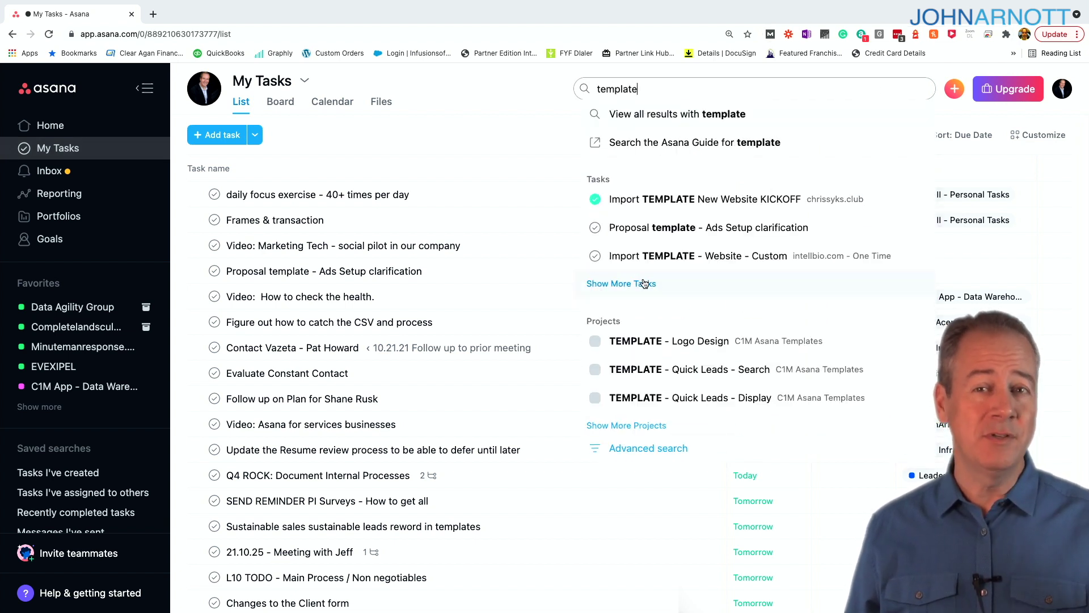
pyautogui.click(621, 424)
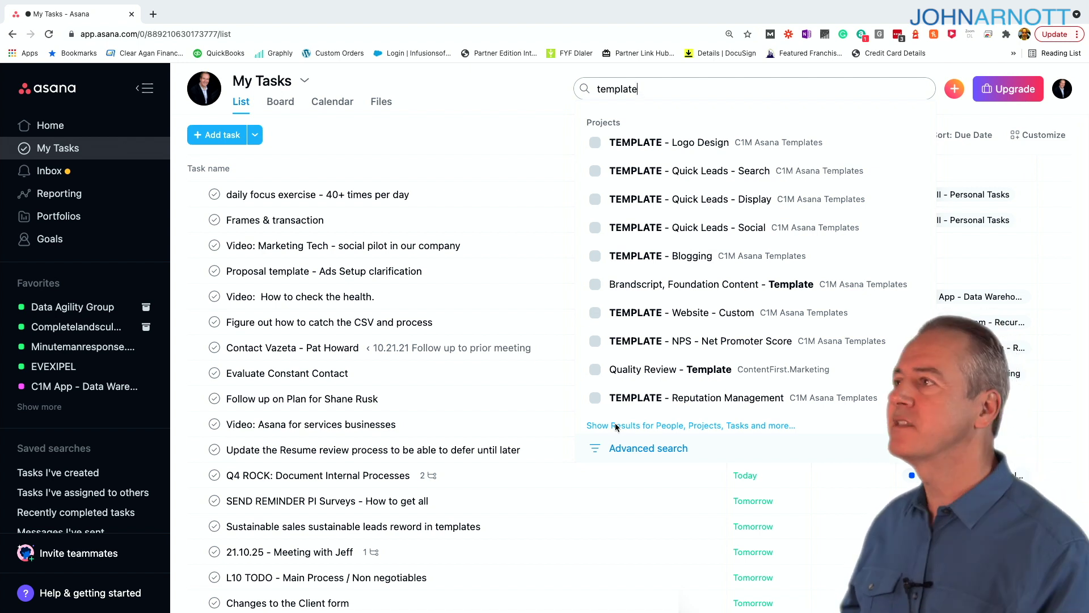
# Open the TEMPLATE - Website - Custom project and scroll through its Gap Analysis tasks.
pyautogui.click(686, 314)
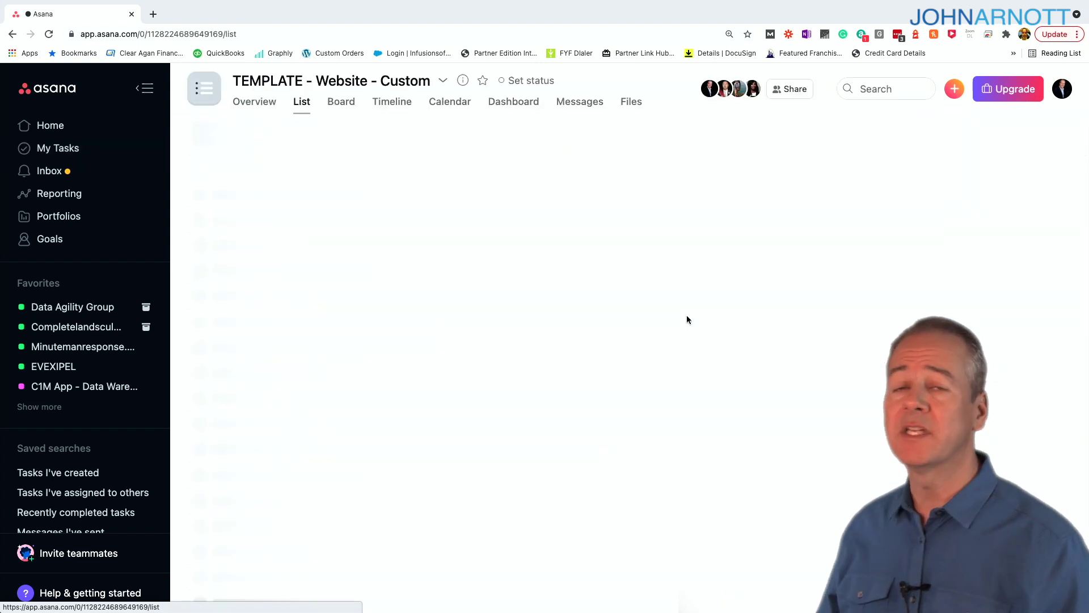
pyautogui.scroll(-1, 638, 384)
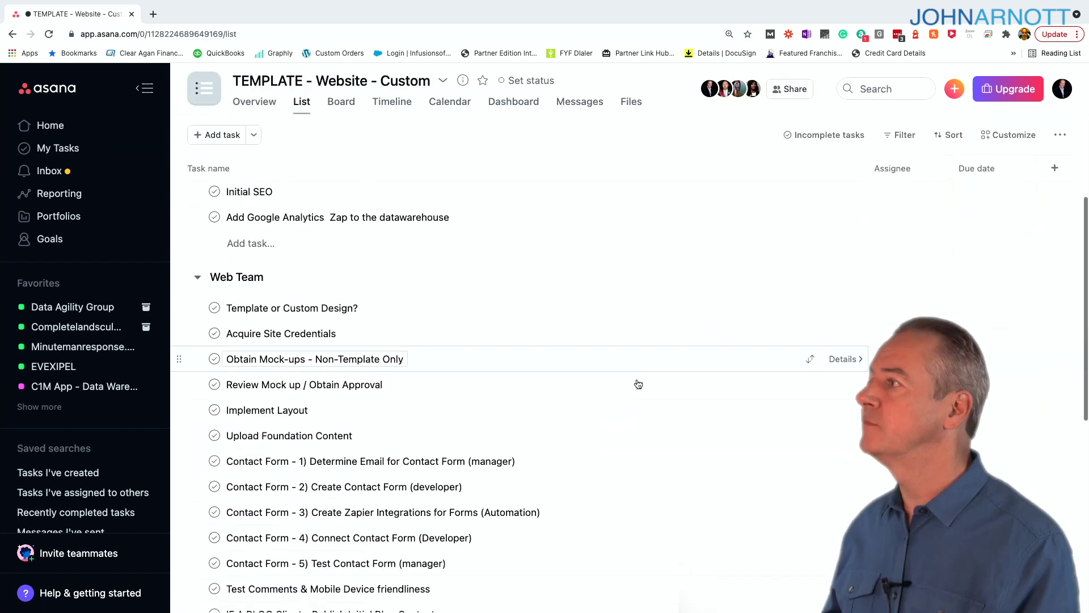
pyautogui.scroll(-4, 639, 385)
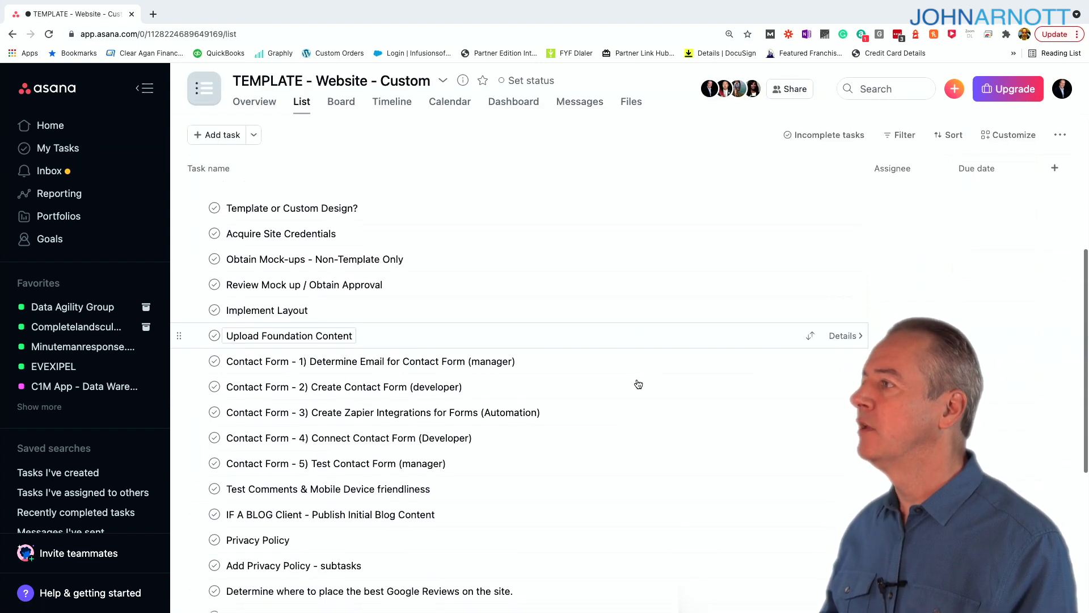
pyautogui.scroll(-3, 638, 384)
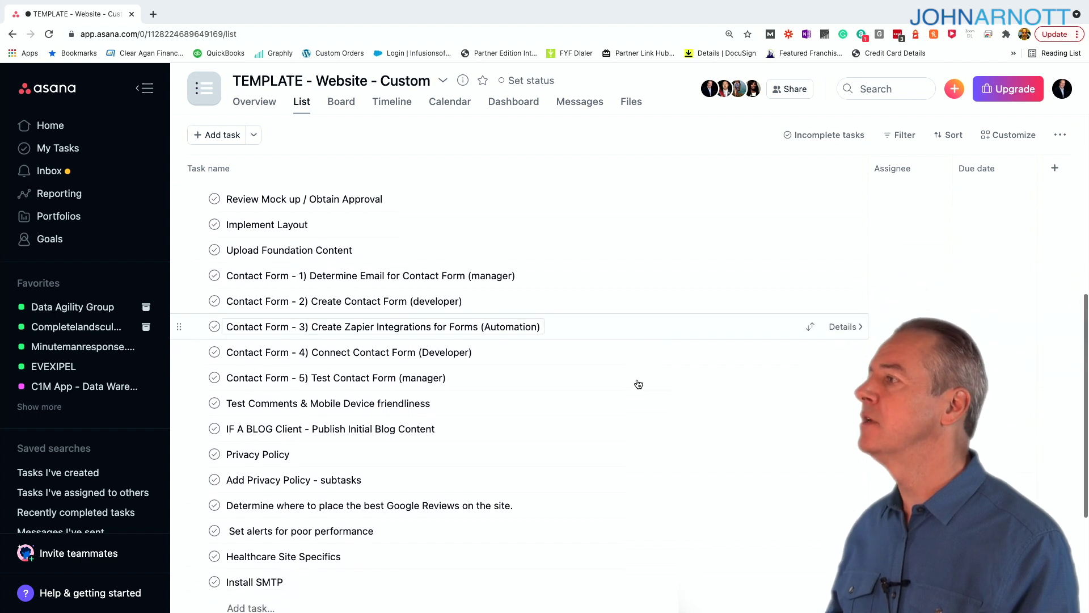
pyautogui.scroll(-3, 639, 384)
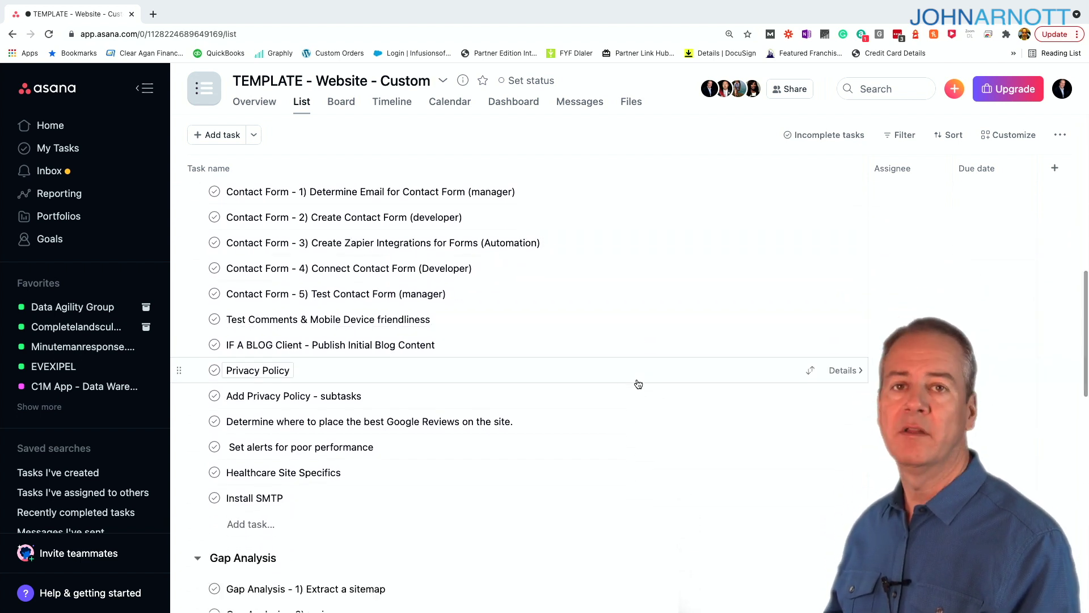
pyautogui.scroll(-2, 638, 385)
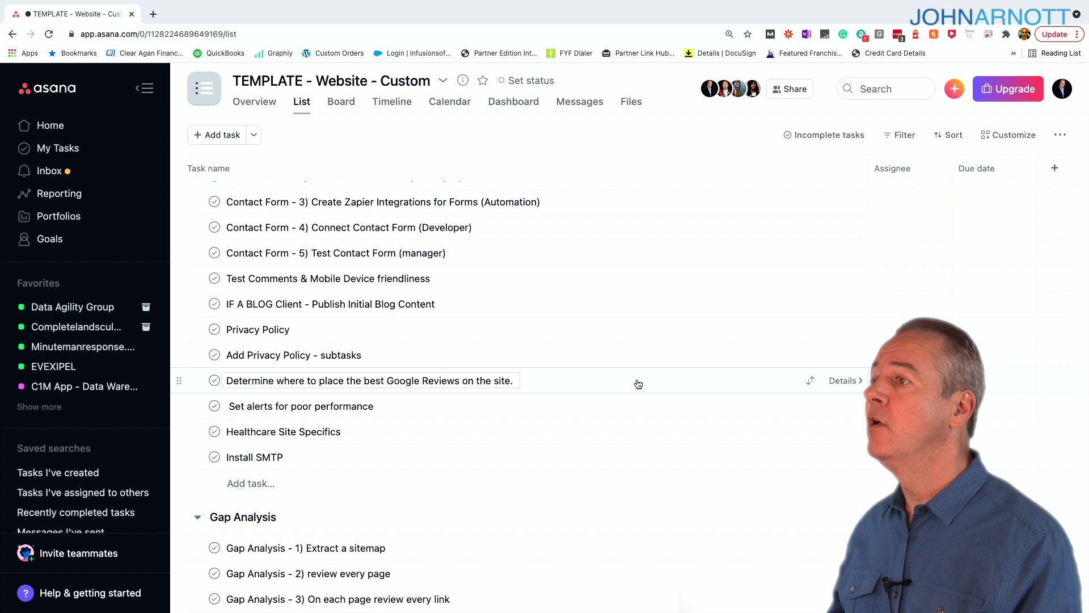
pyautogui.scroll(-4, 639, 384)
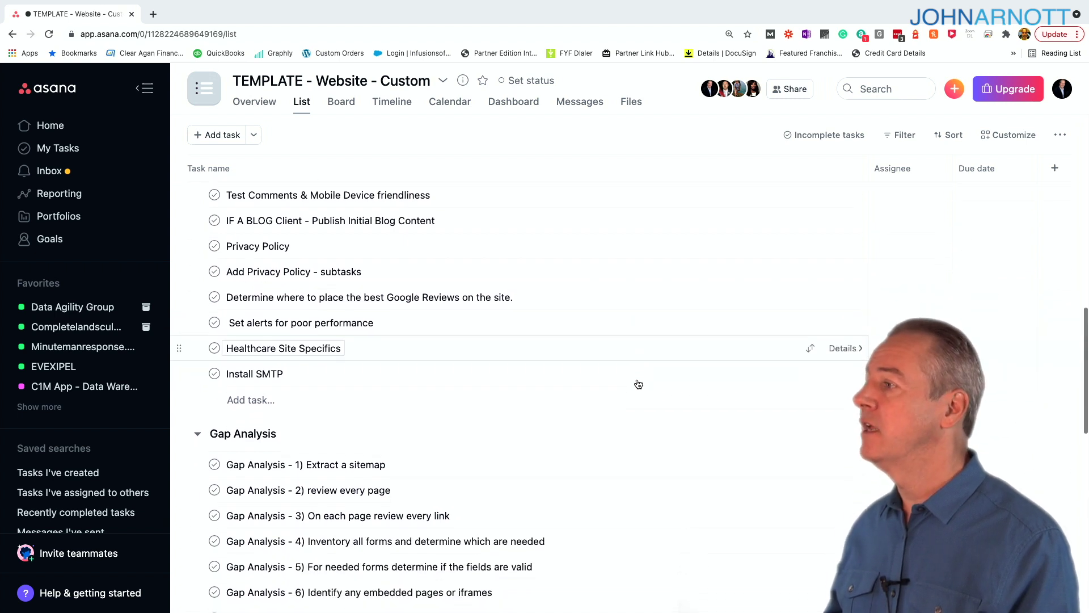
pyautogui.scroll(-2, 638, 384)
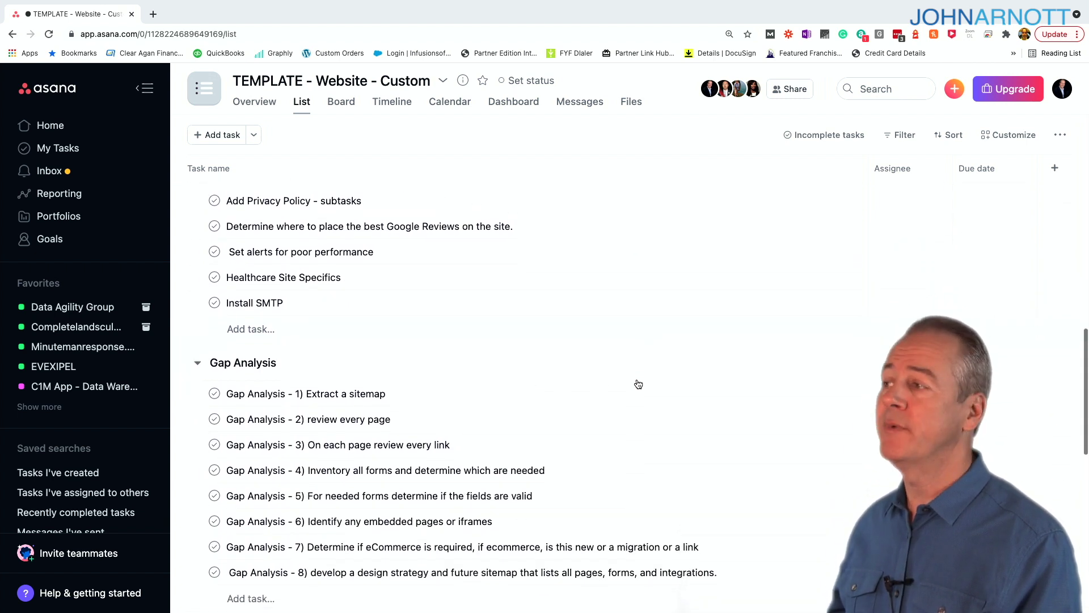
# Go back to My Tasks and open the Video: Asana for services businesses task details.
pyautogui.click(56, 148)
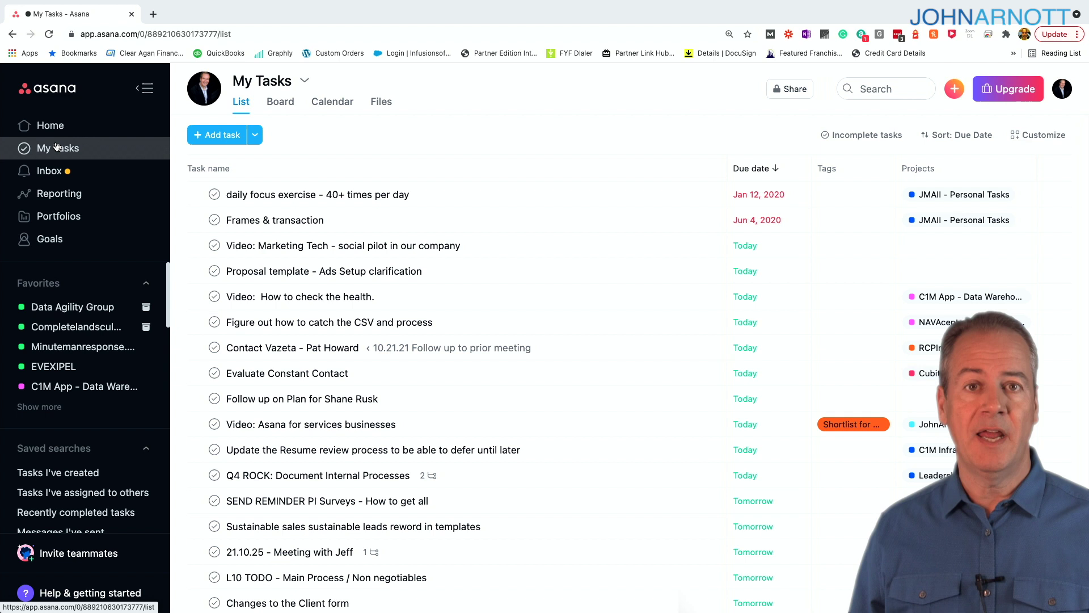
pyautogui.click(428, 425)
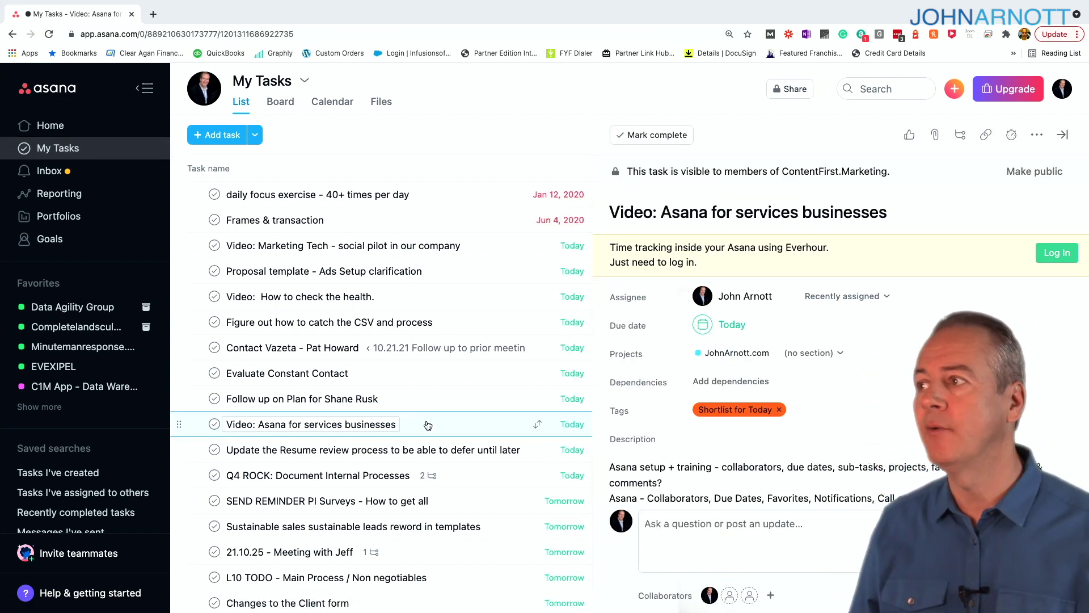
pyautogui.scroll(-1, 791, 459)
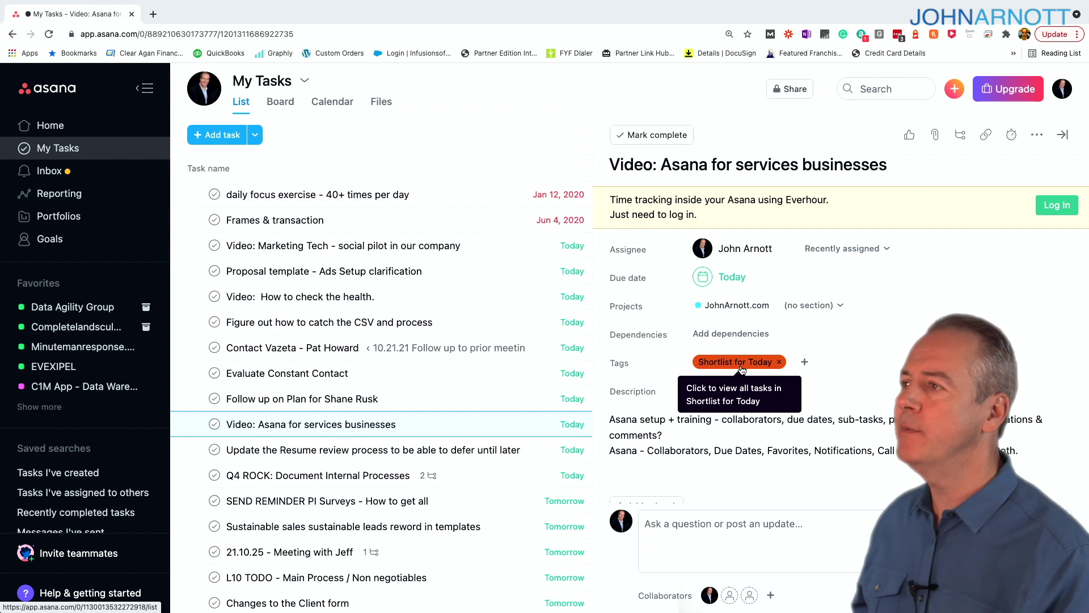
# Browse the tag suggestions without adding one, then scroll down the task's description.
pyautogui.click(804, 361)
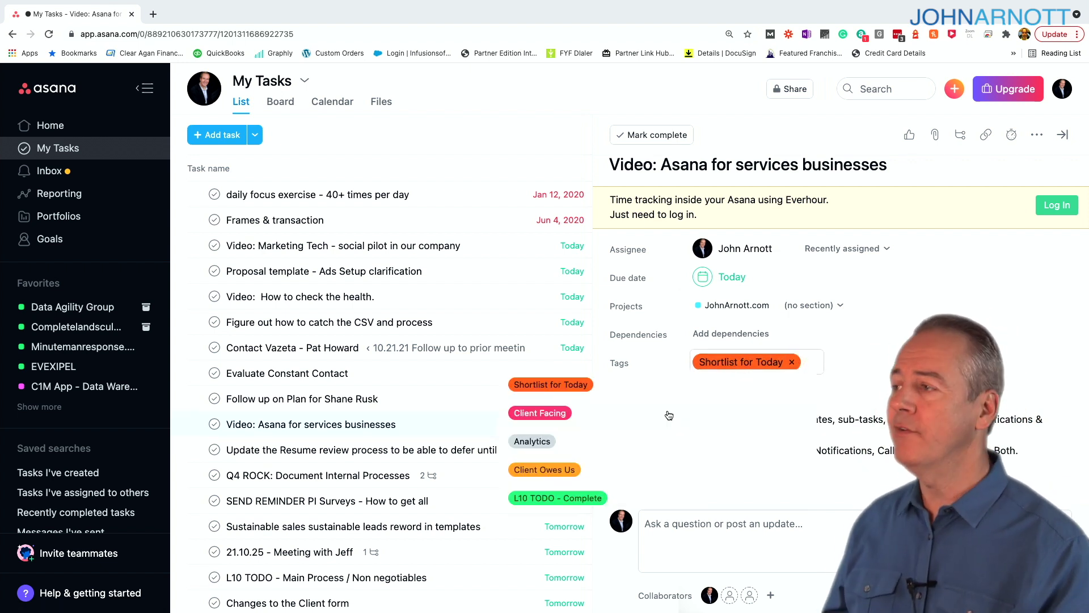
pyautogui.scroll(-1, 658, 419)
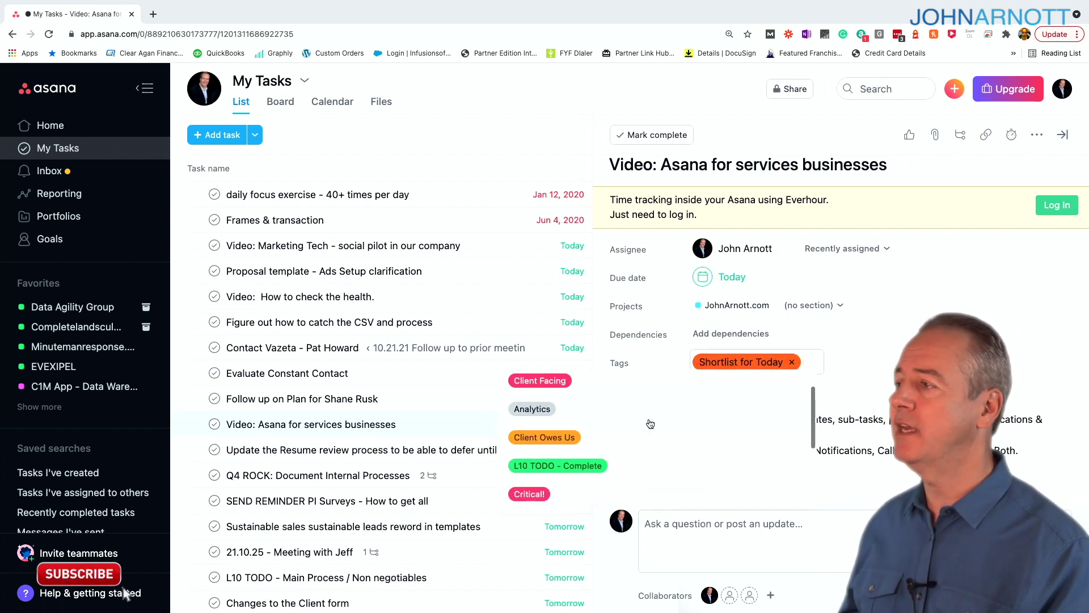
pyautogui.scroll(-1, 650, 424)
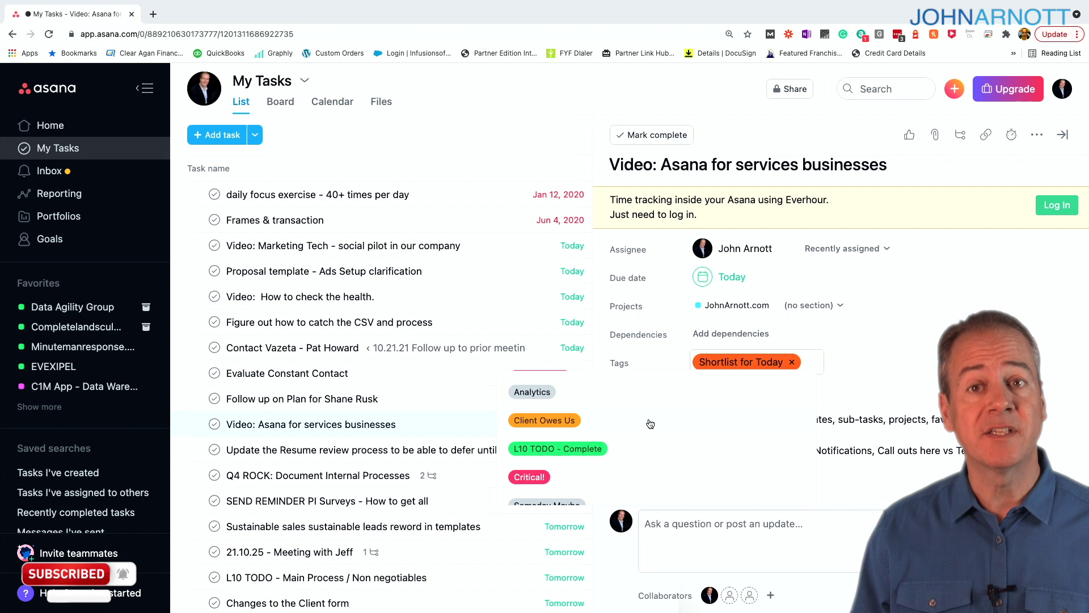
pyautogui.scroll(-3, 650, 424)
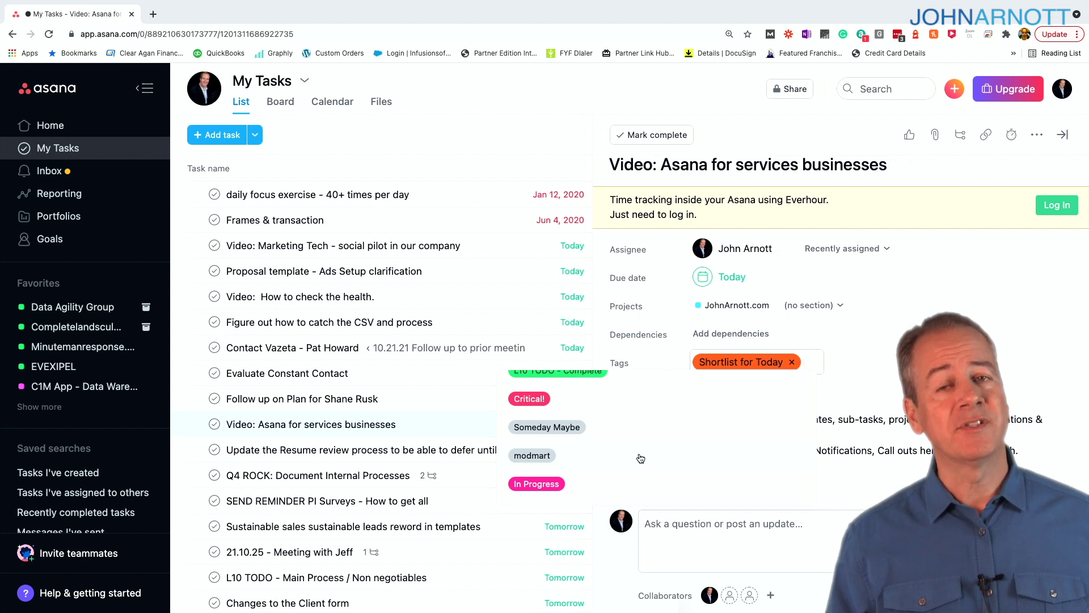
pyautogui.scroll(-1, 640, 458)
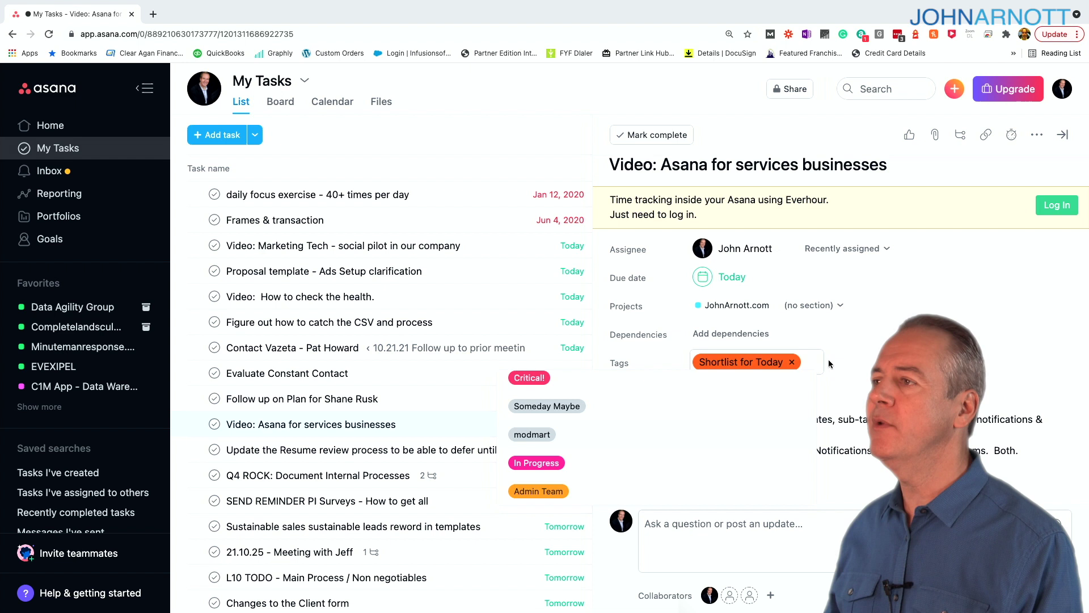
pyautogui.scroll(-2, 729, 599)
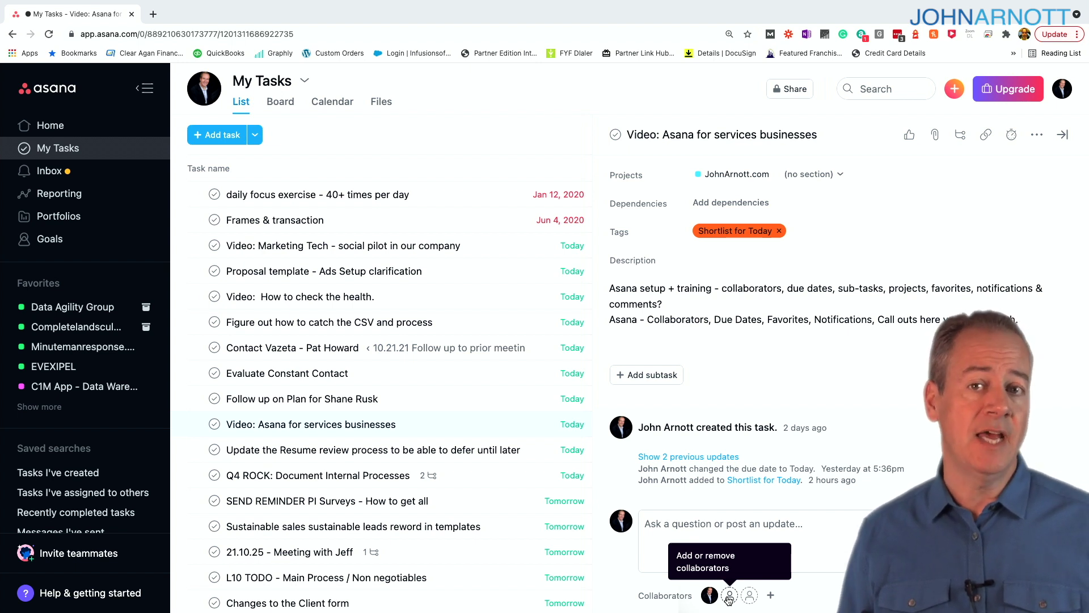
# Add the matching teammate as a collaborator on the task and start a comment.
pyautogui.click(729, 595)
pyautogui.write('dai')
pyautogui.press('Return')
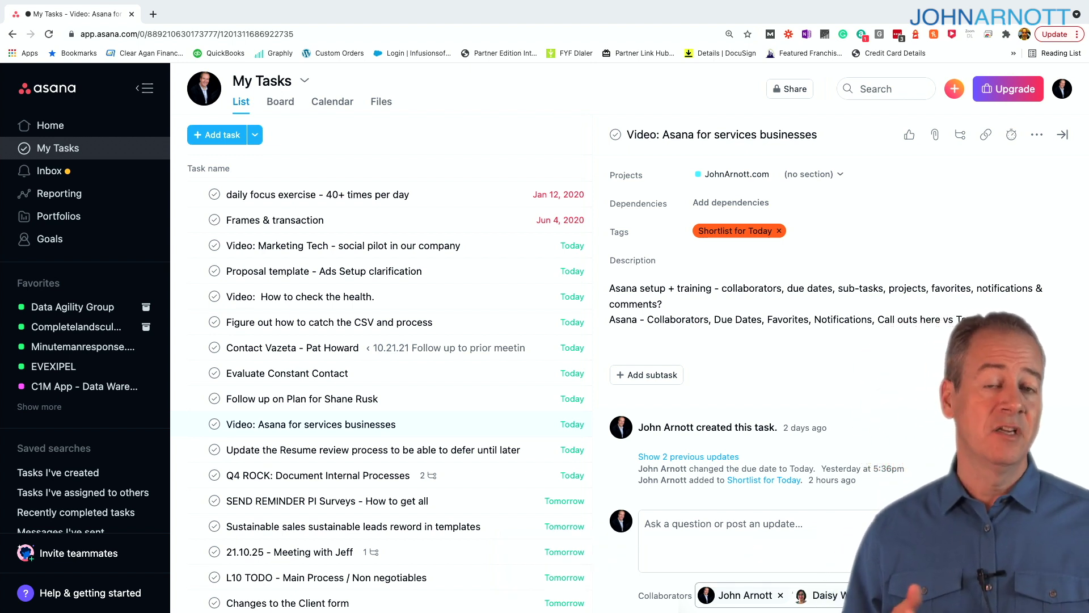
pyautogui.click(802, 531)
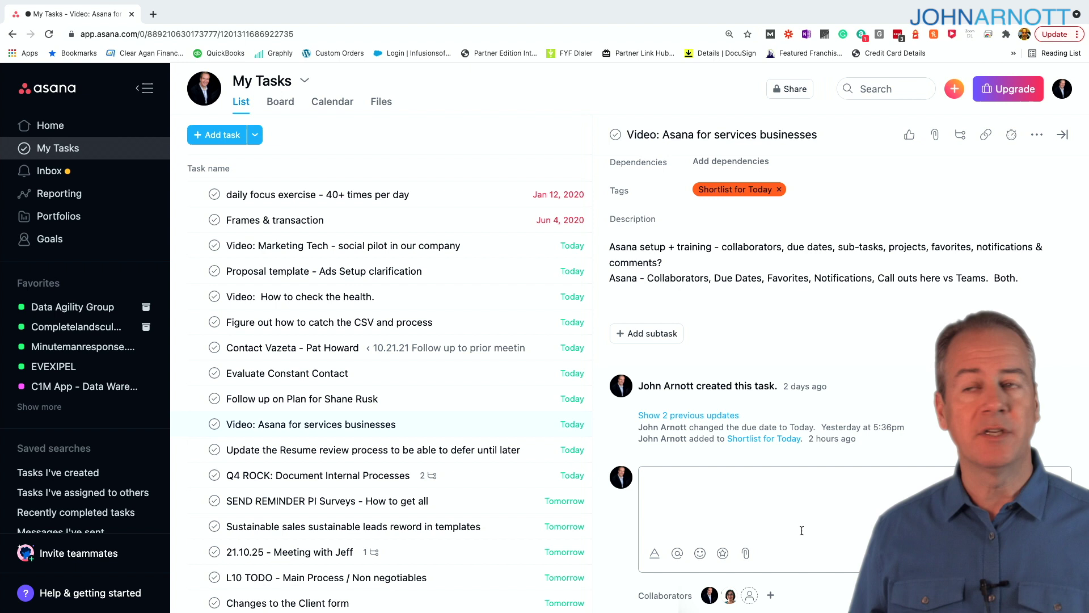
# Post a comment @-mentioning the collaborator: 'I just added you as a collaborator…'.
pyautogui.write('@daisy')
pyautogui.press('Return')
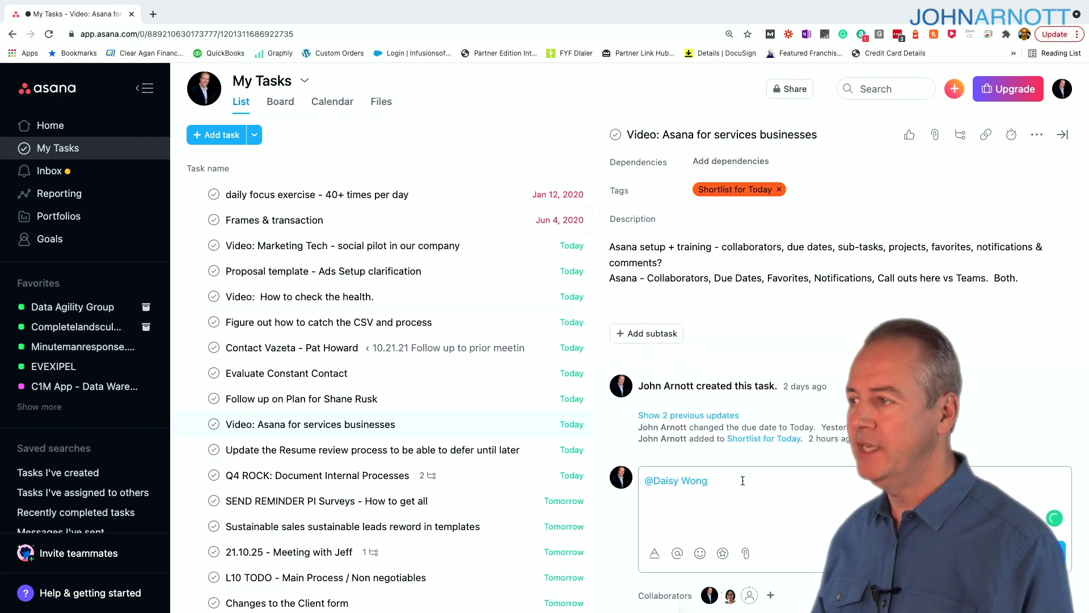
pyautogui.write('I just added you as a collaborator')
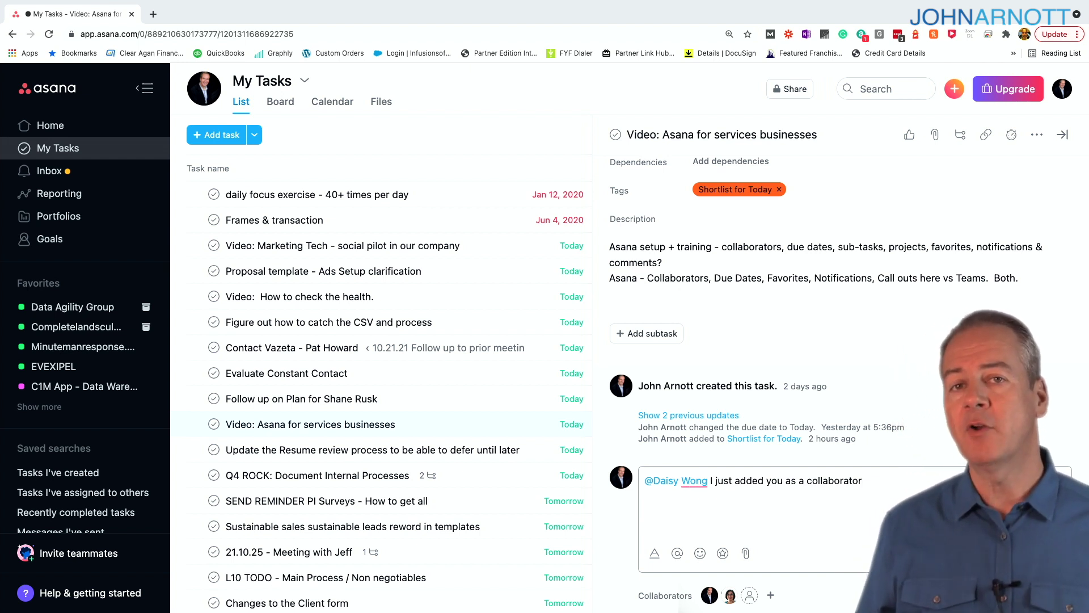
pyautogui.write('.  What else sh')
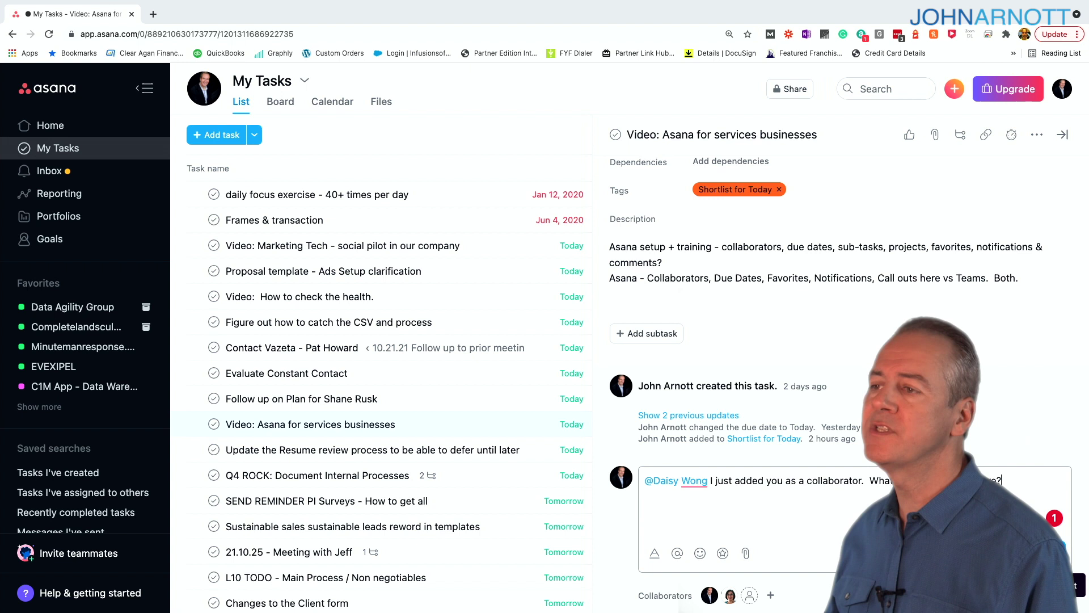
pyautogui.press('super+Return')
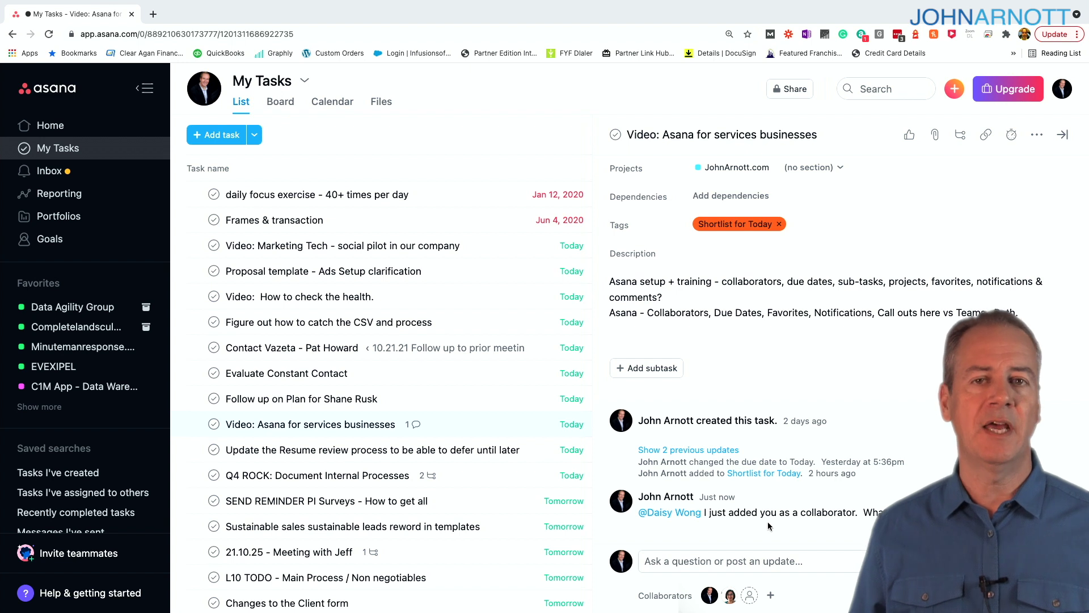
pyautogui.scroll(-1, 499, 405)
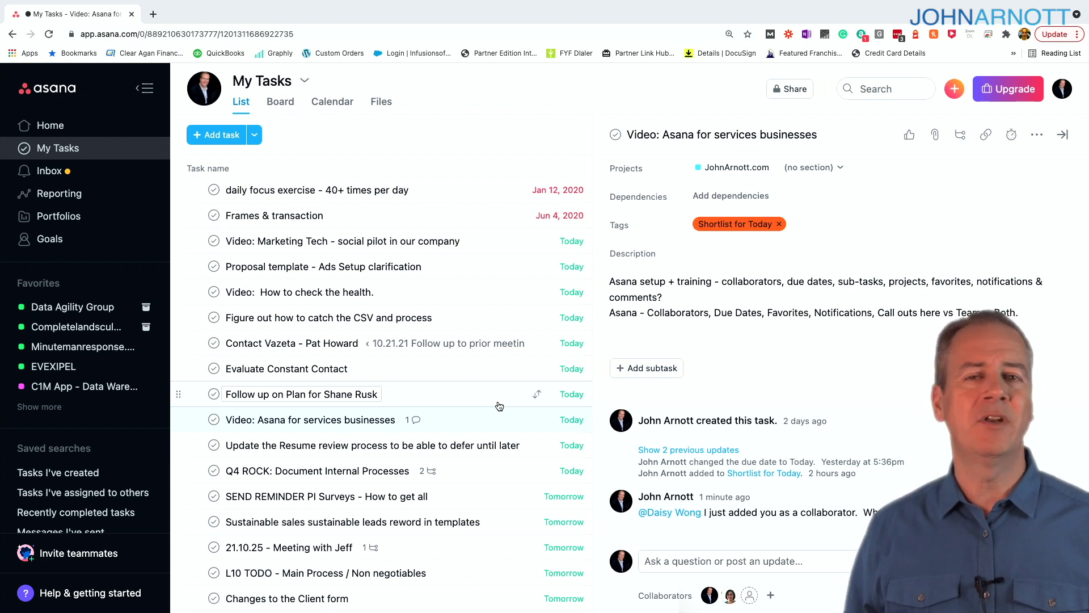
pyautogui.scroll(2, 669, 471)
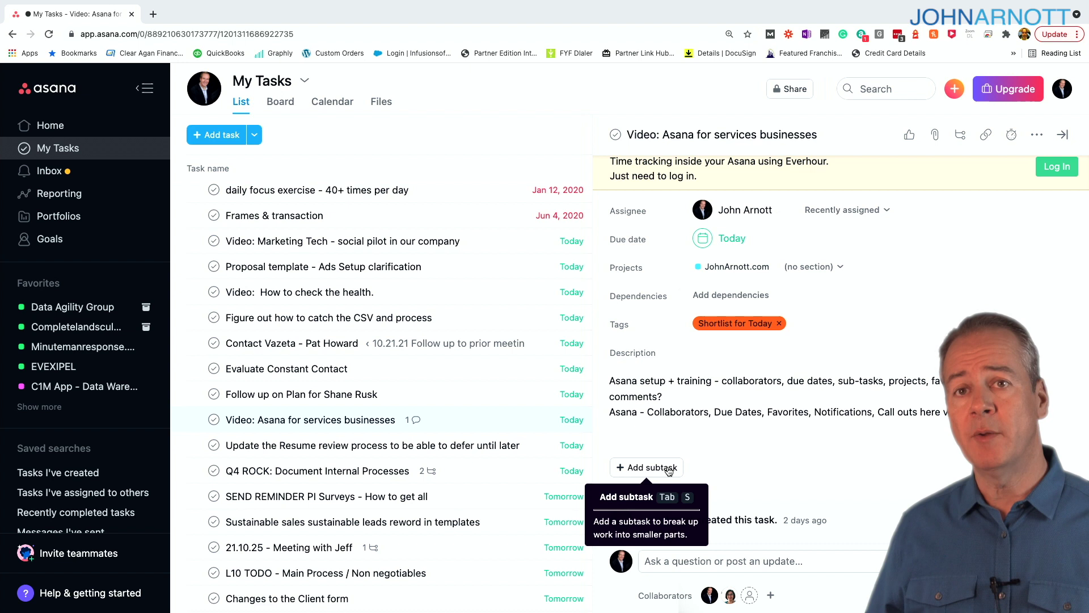
# Add subtasks to the video task, starting with Create script for the Asana video.
pyautogui.click(669, 469)
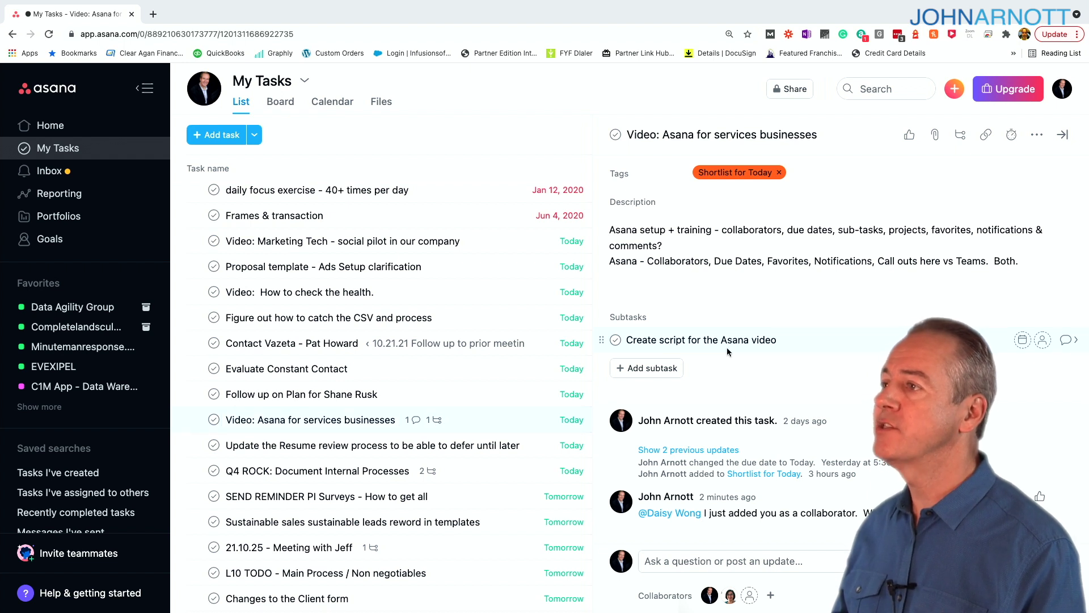
pyautogui.click(655, 368)
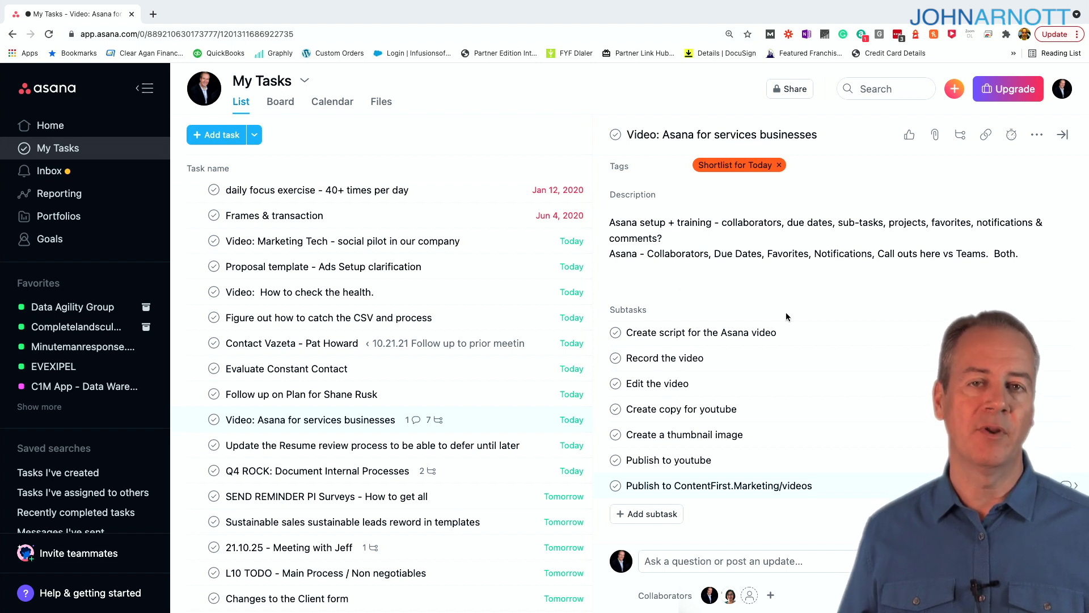
# Open the Inbox and scroll through the recent activity feed.
pyautogui.click(55, 170)
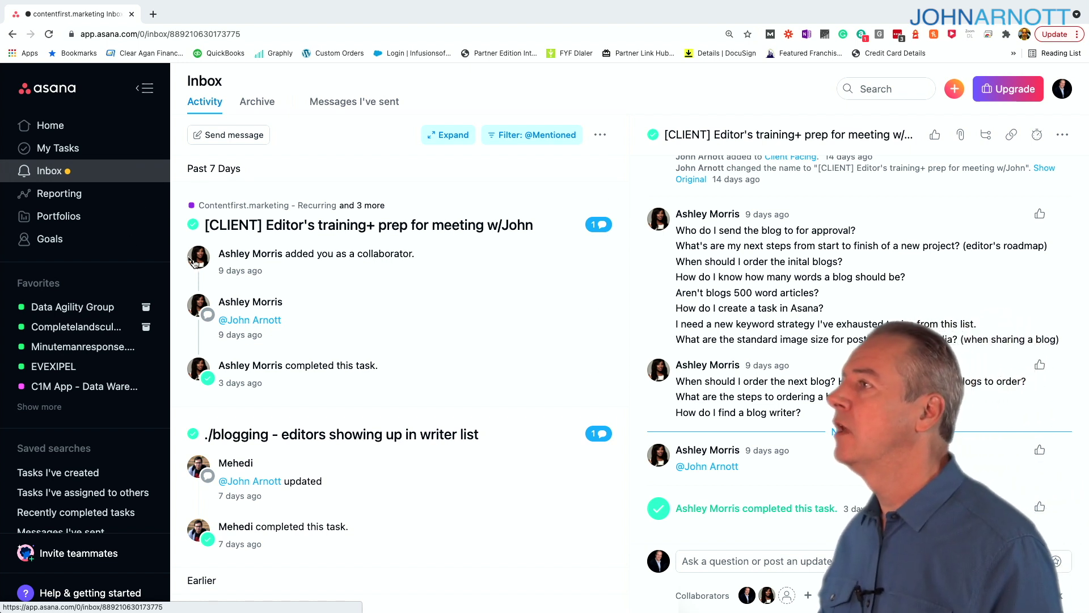
pyautogui.scroll(-5, 368, 323)
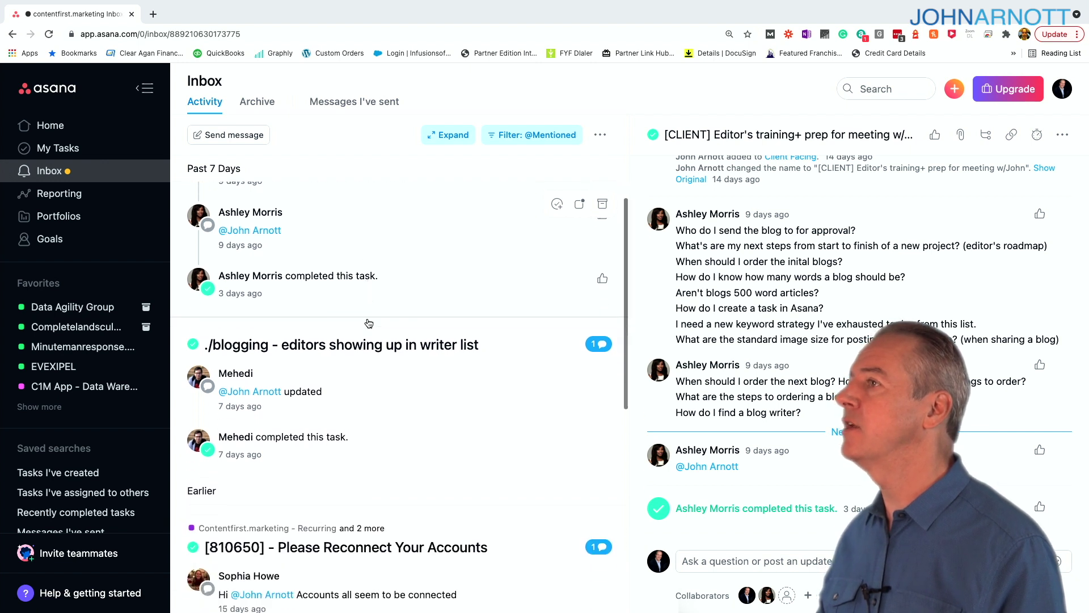
pyautogui.scroll(-5, 369, 323)
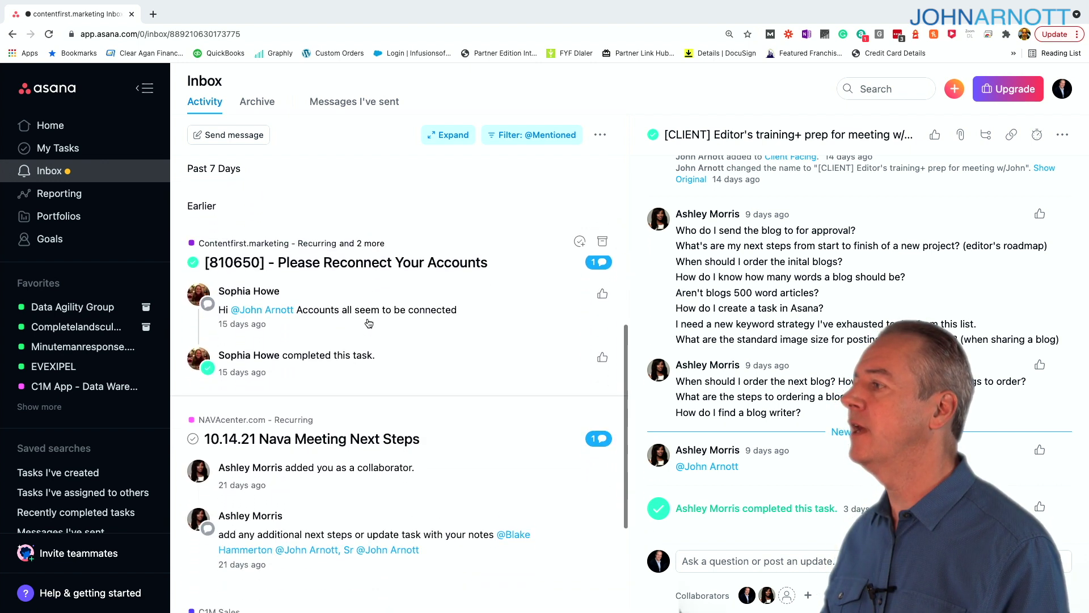
pyautogui.scroll(-2, 369, 324)
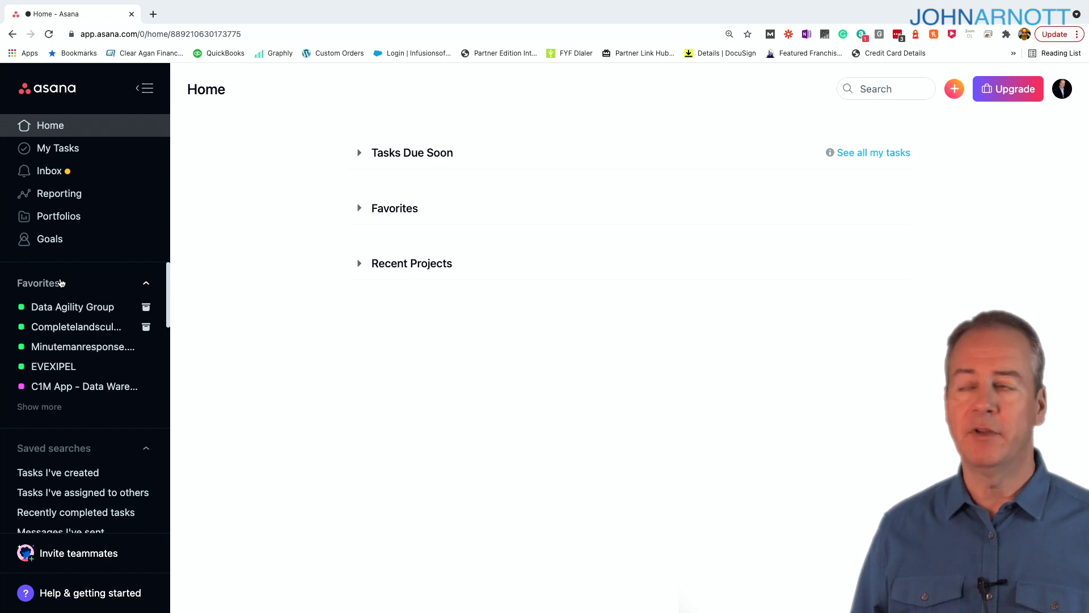
# Favorite the Leadership Team - Level 10 (L10) Meeting project from Recent Projects and open it.
pyautogui.click(412, 263)
pyautogui.scroll(-1, 603, 287)
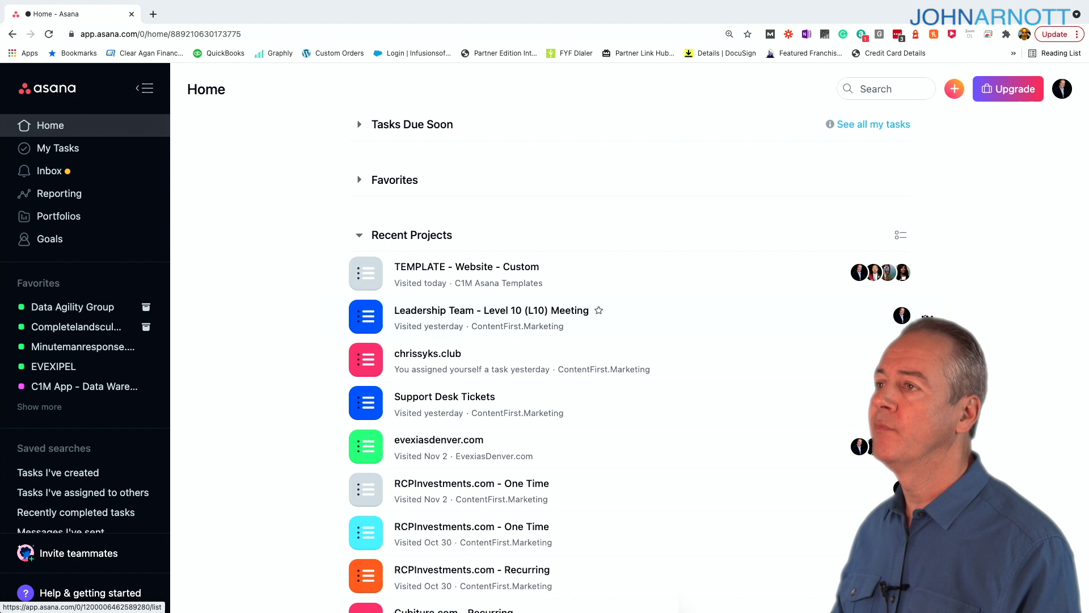
pyautogui.click(927, 316)
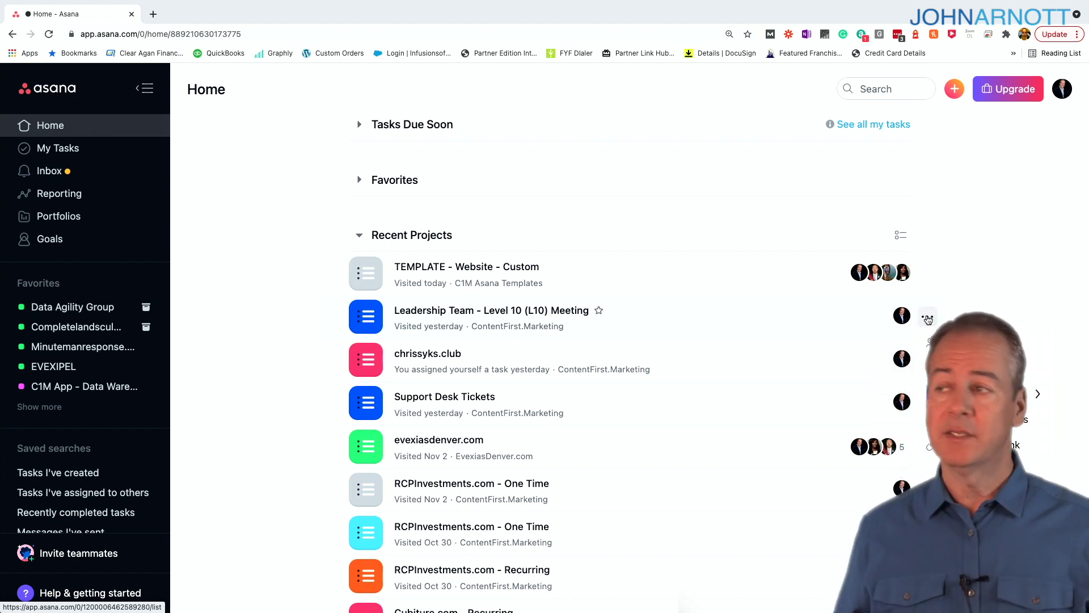
pyautogui.click(984, 368)
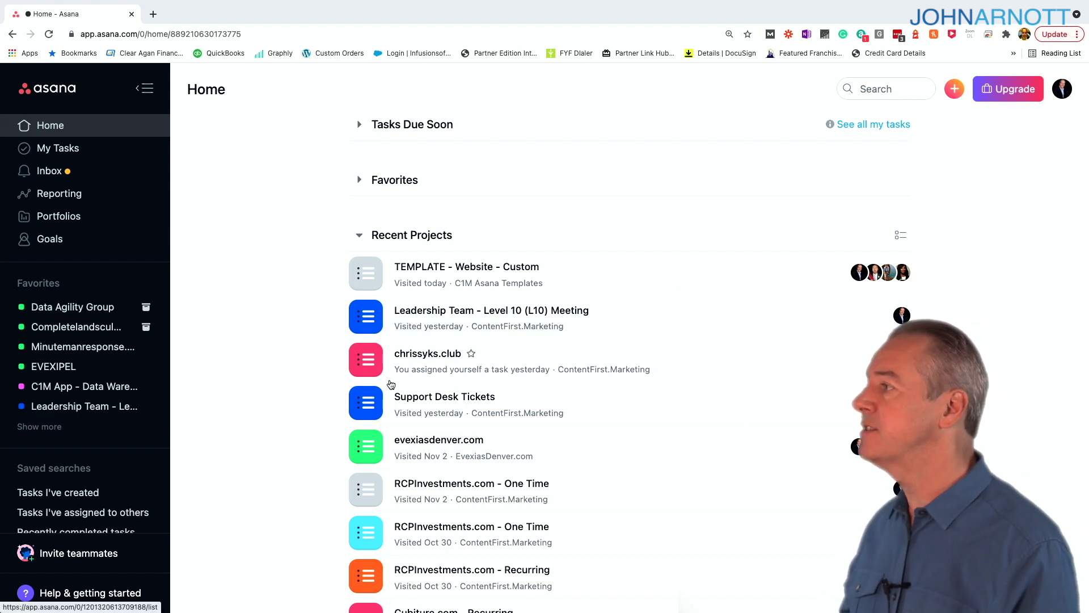
pyautogui.click(89, 414)
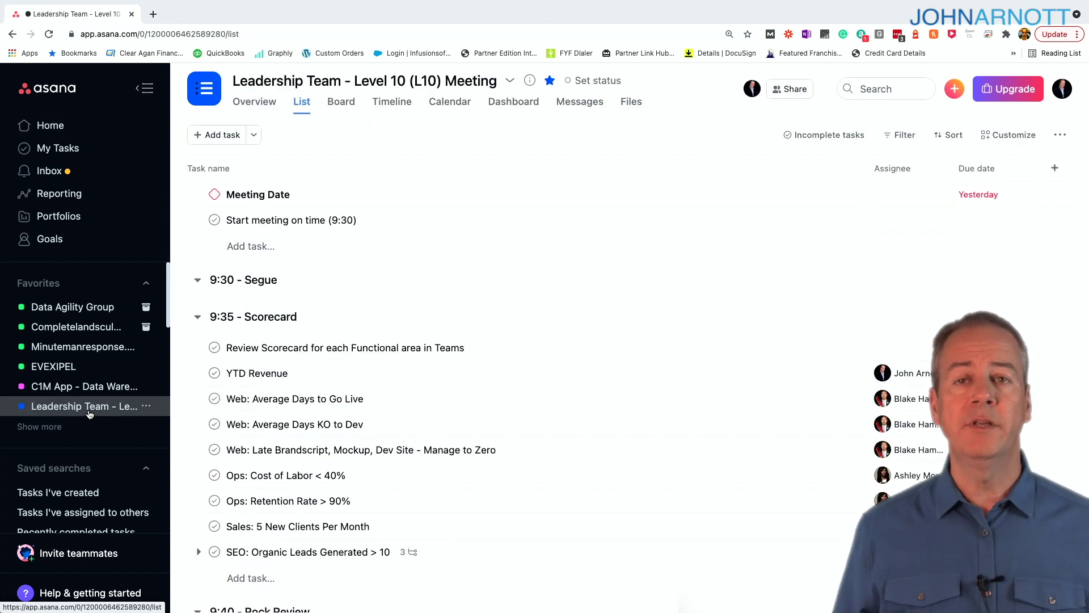